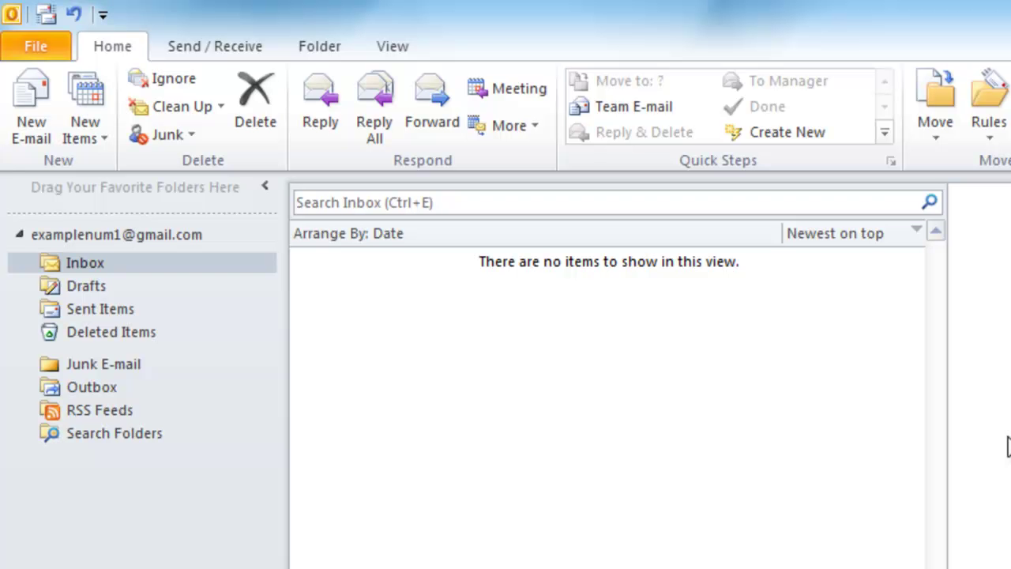
- Open the Rules and Alerts manager from the Home tab's Rules menu
left_click(103, 46)
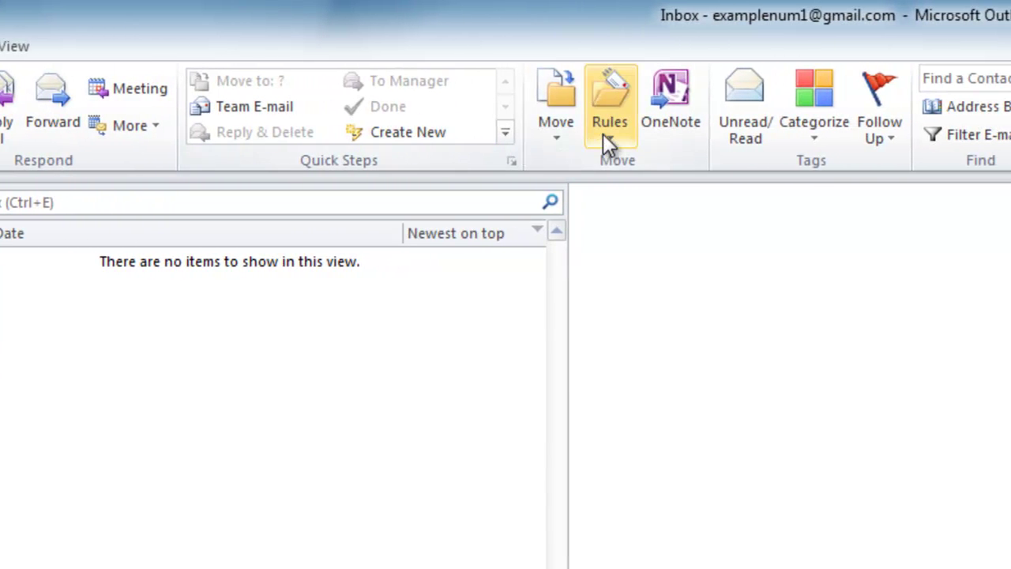
left_click(695, 134)
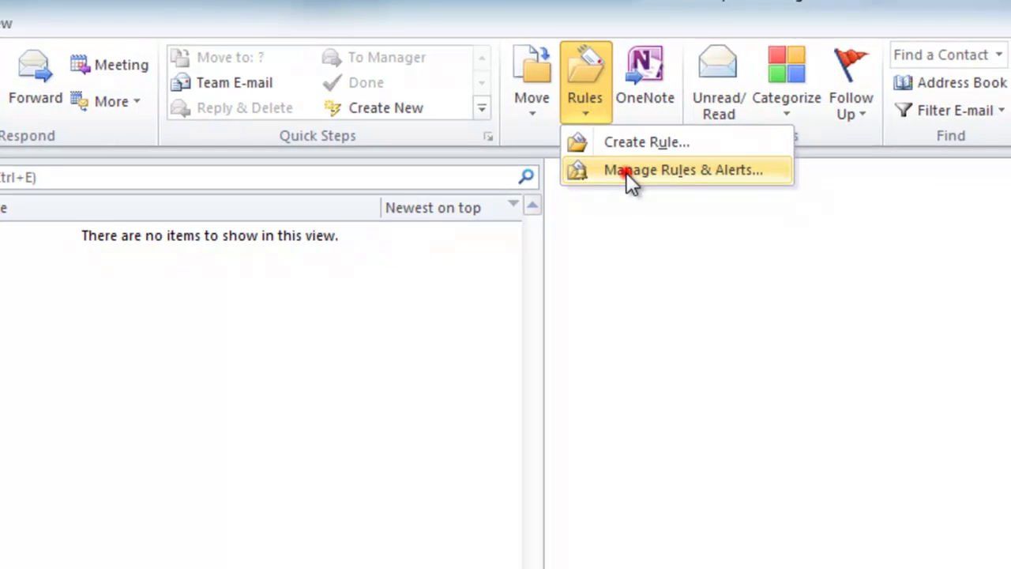
left_click(652, 197)
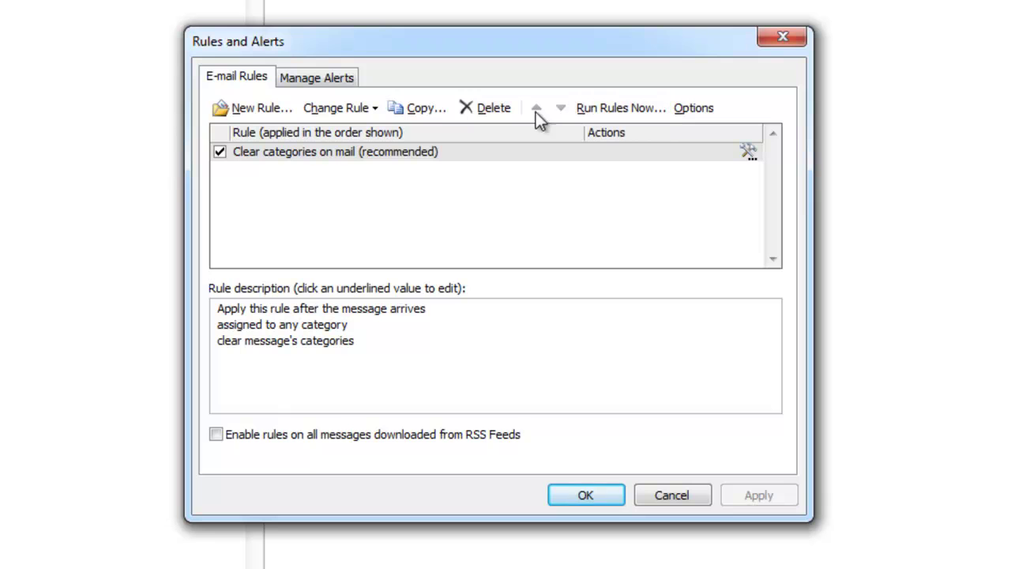
- Start a new rule from the blank 'Apply rule on messages I receive' template
left_click(254, 108)
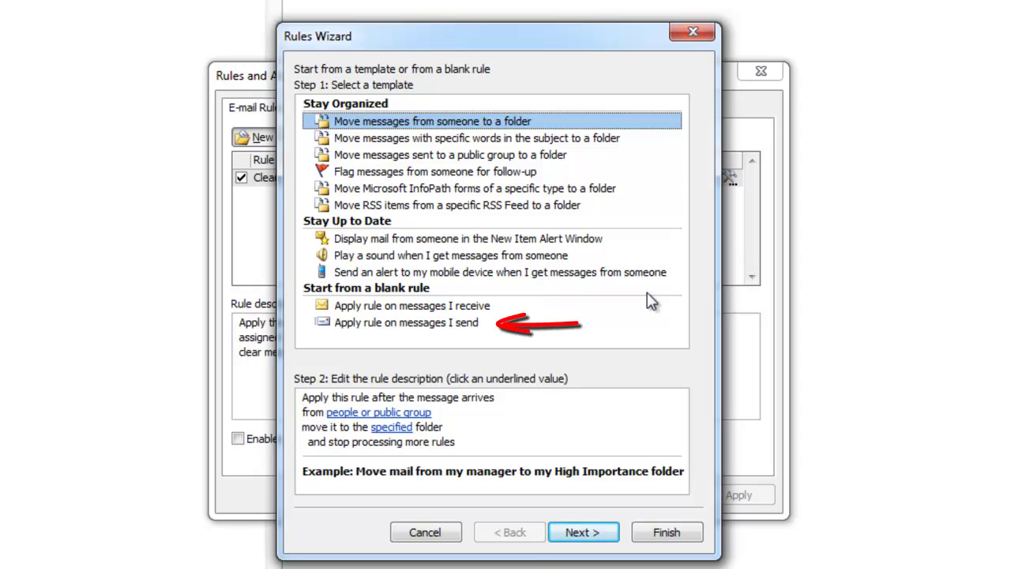
left_click(432, 308)
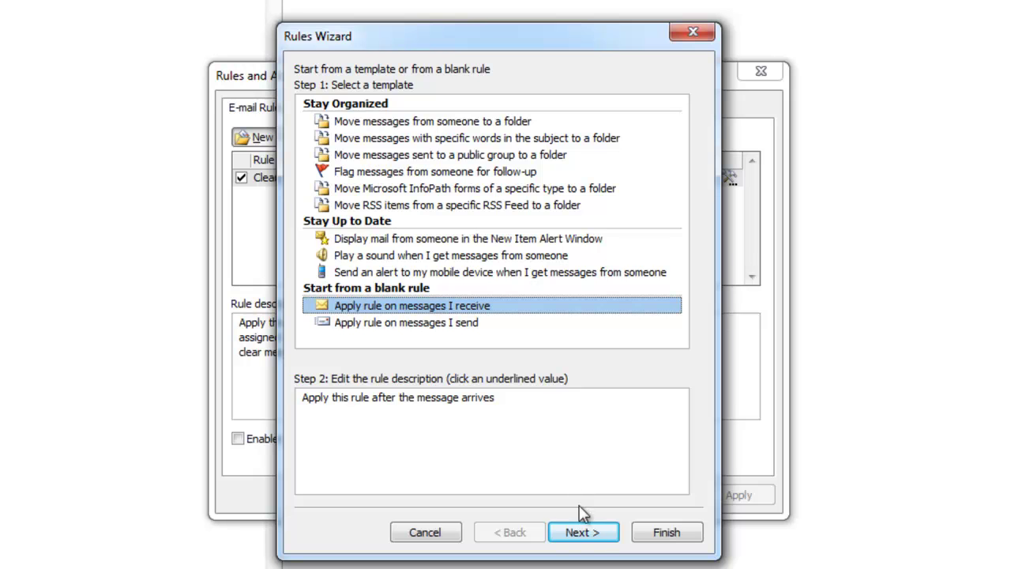
- Tick the 'with specific words in the subject' condition for the new rule
left_click(593, 533)
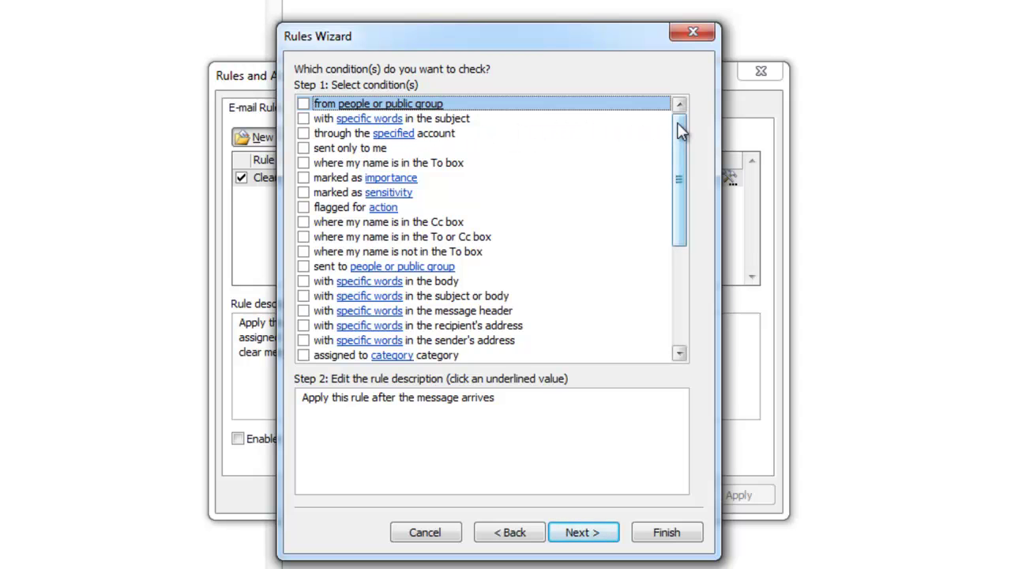
mouse_move(678, 126)
left_mouse_down()
mouse_move(693, 243)
mouse_move(665, 119)
left_mouse_up()
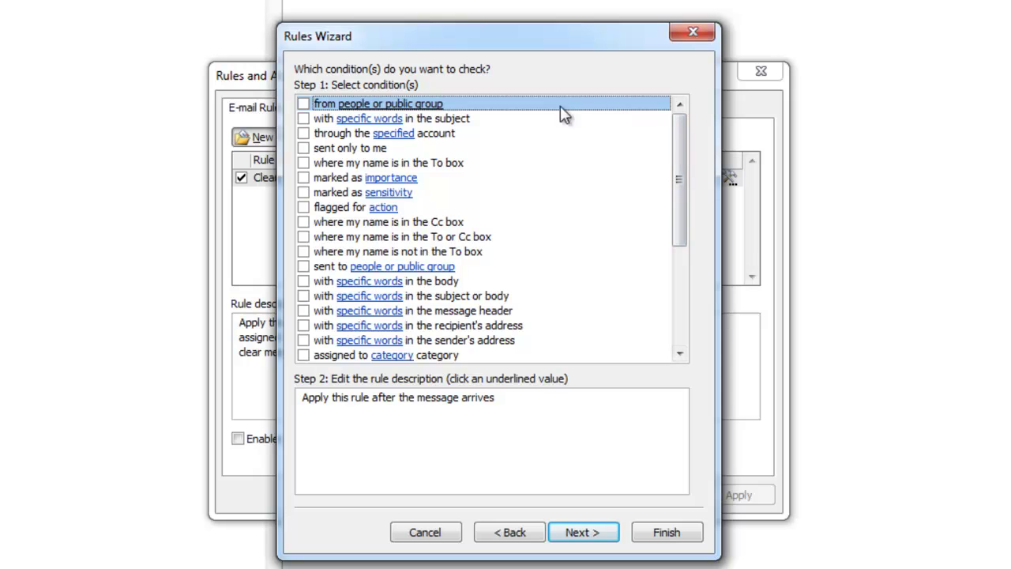
left_click(303, 118)
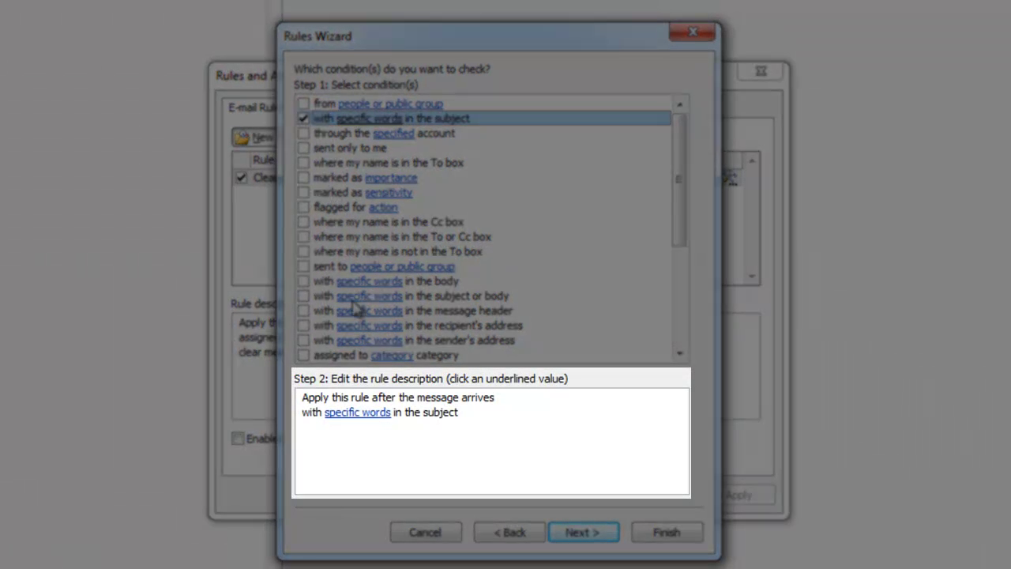
- Add win, qualify and free as the subject words the rule matches
left_click(365, 415)
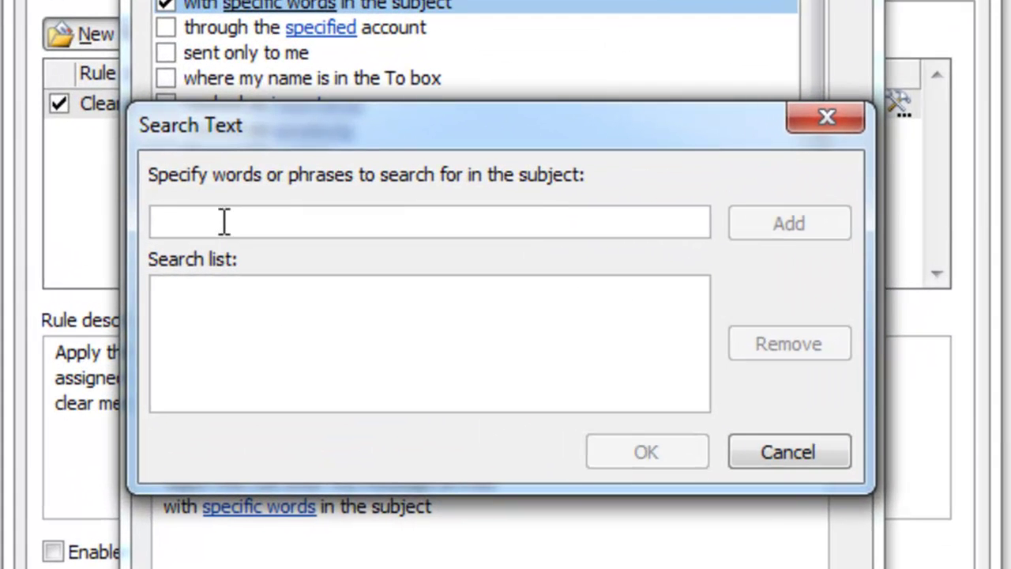
left_click(242, 225)
type("win")
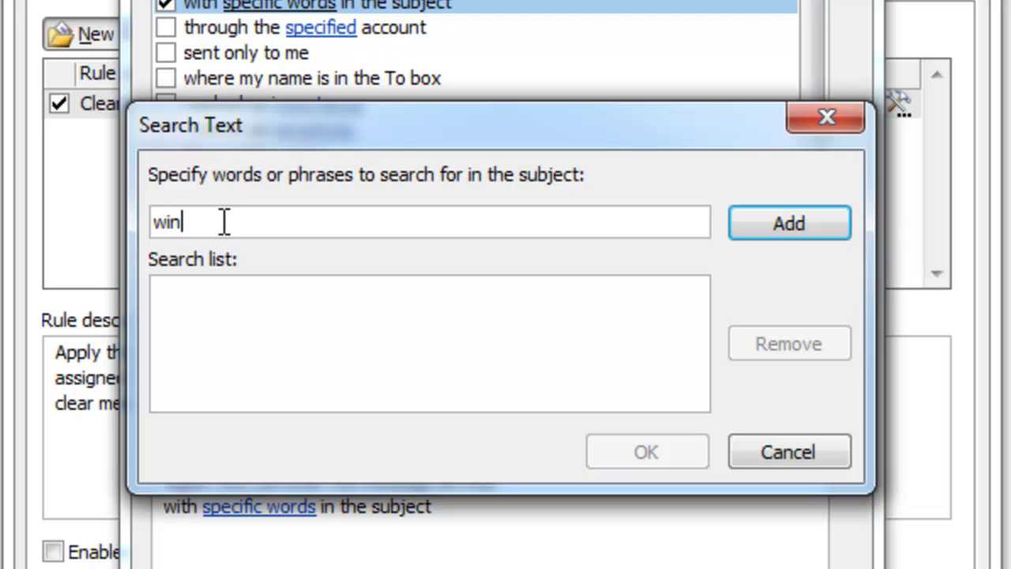
key("Return")
type("qu")
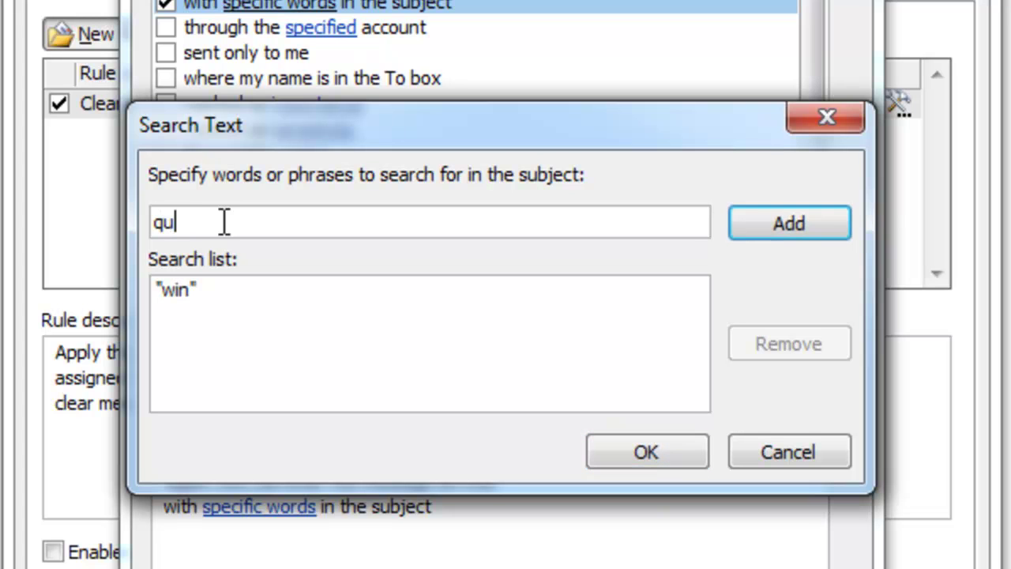
type("alify")
key("Return")
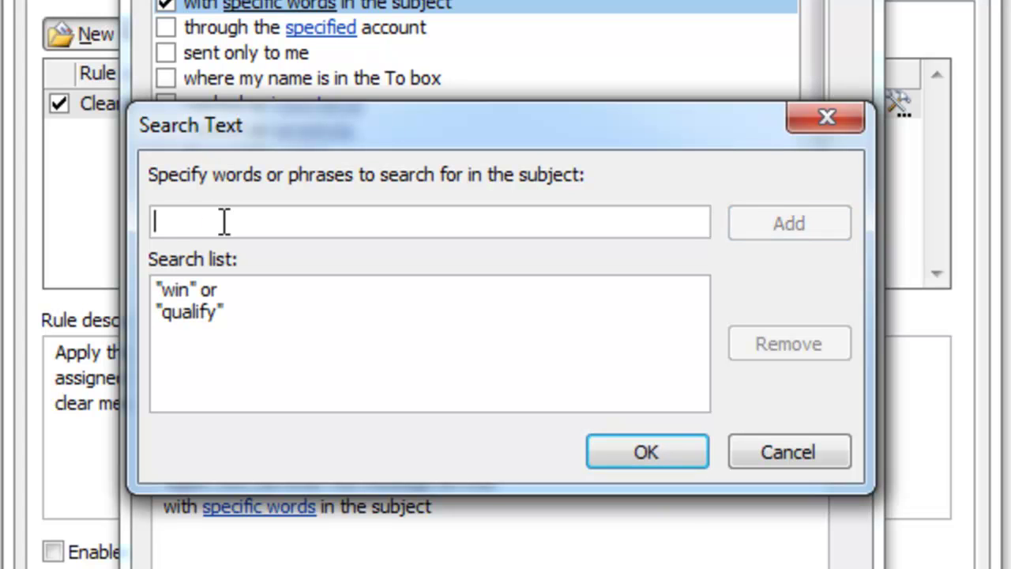
type("free")
key("Return")
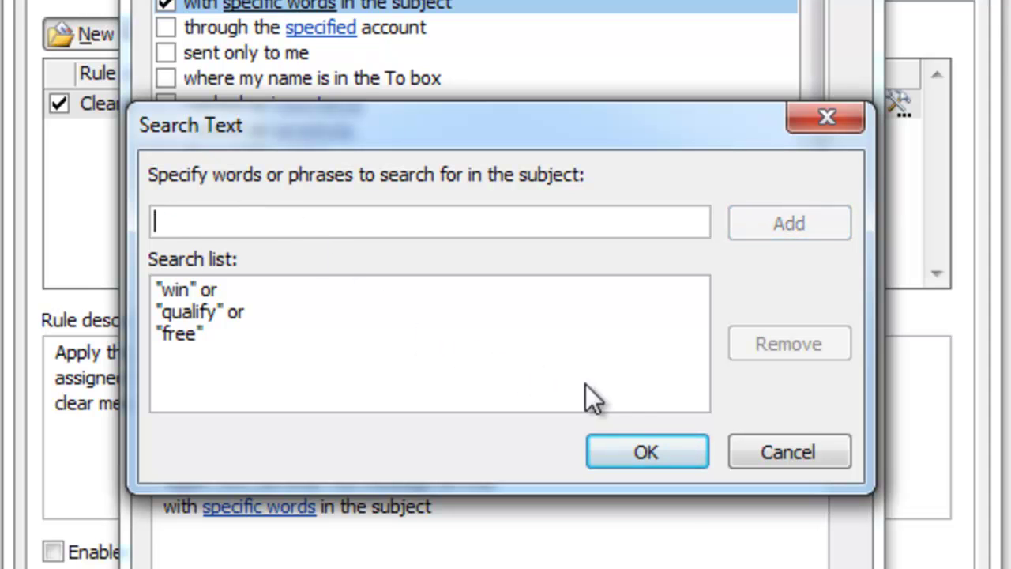
left_click(688, 449)
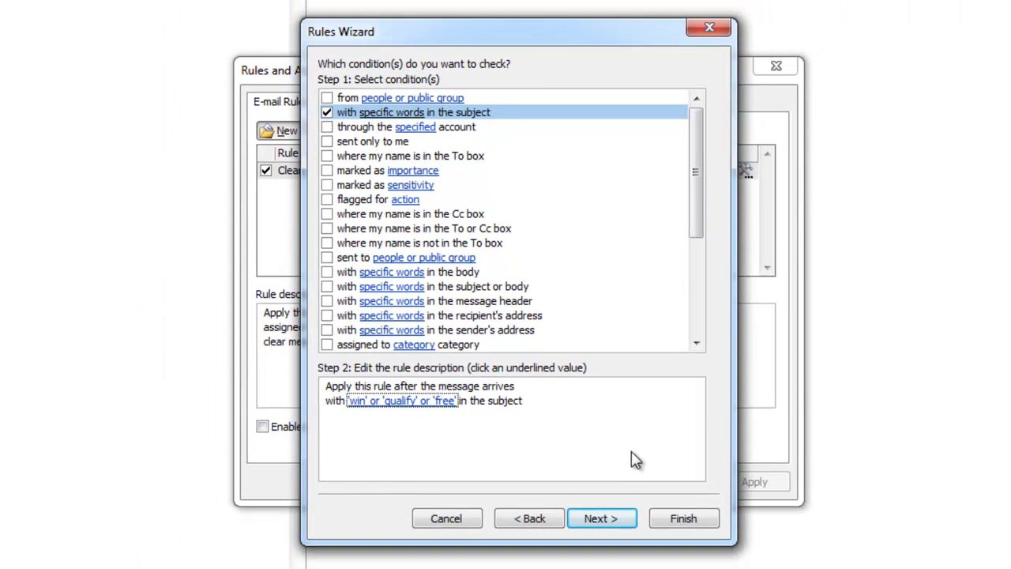
- Tick 'delete it' and 'move a copy to the specified folder' with Junk E-mail as the folder
left_click(610, 518)
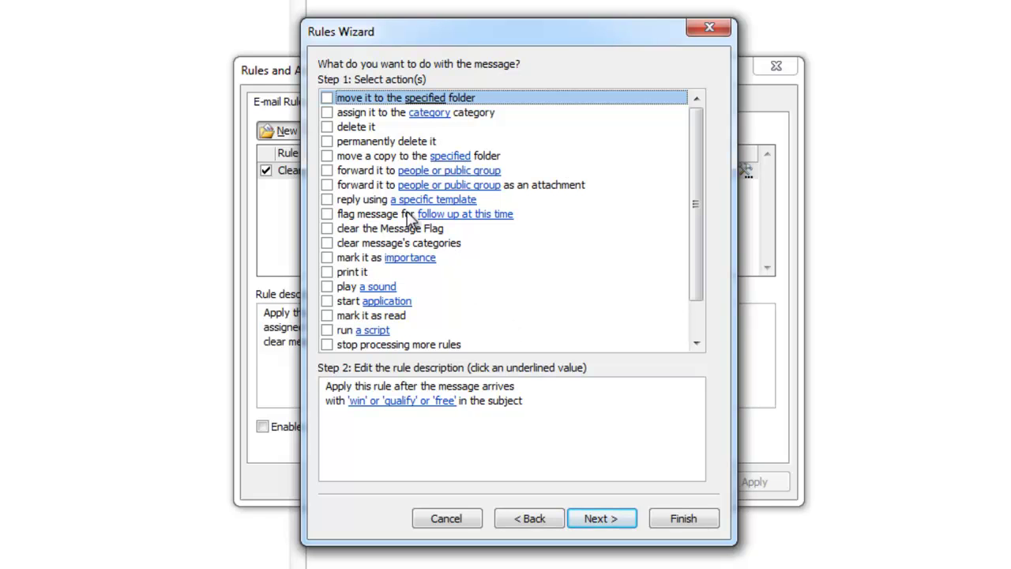
left_click(330, 143)
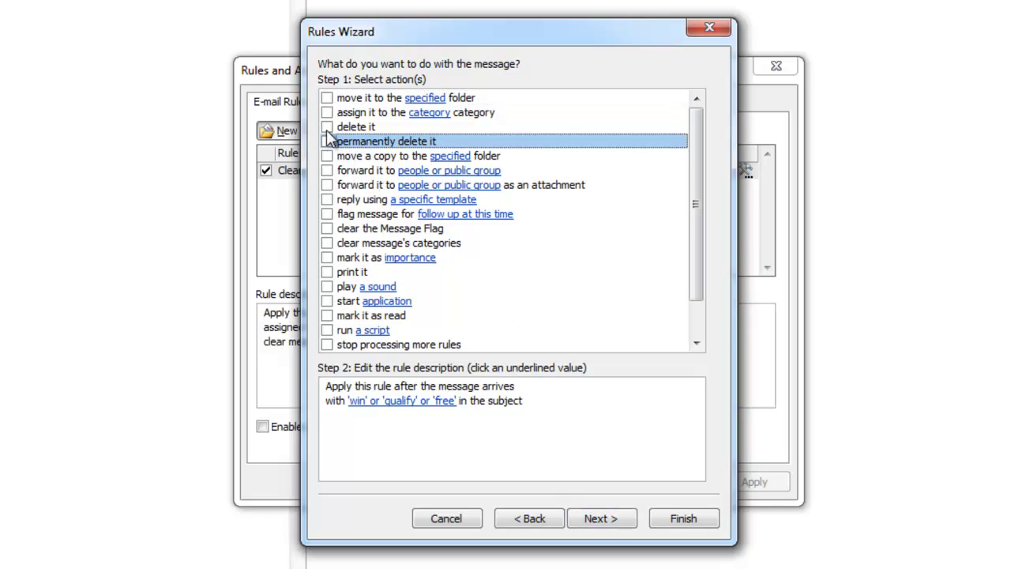
left_click(326, 127)
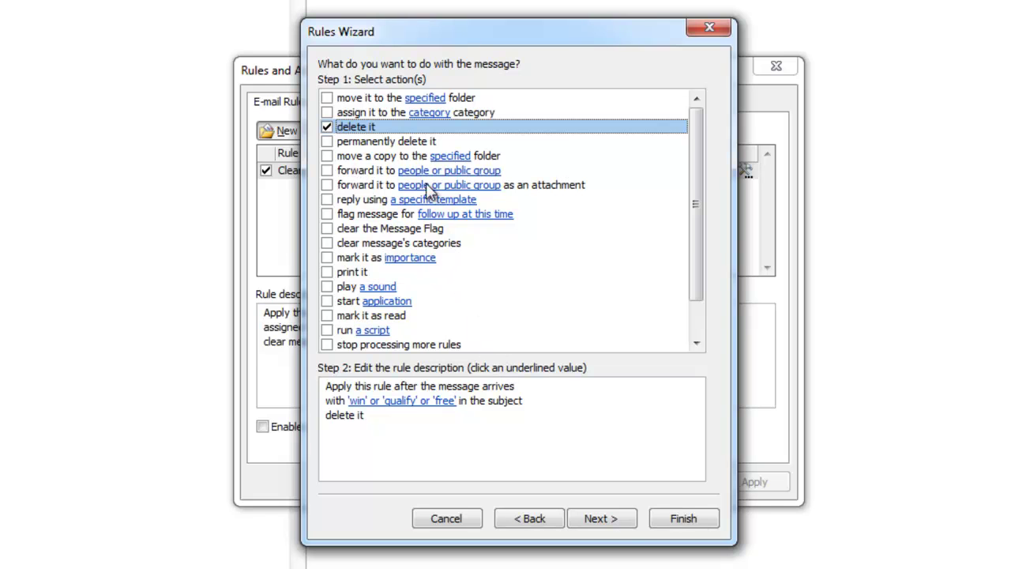
left_click(326, 155)
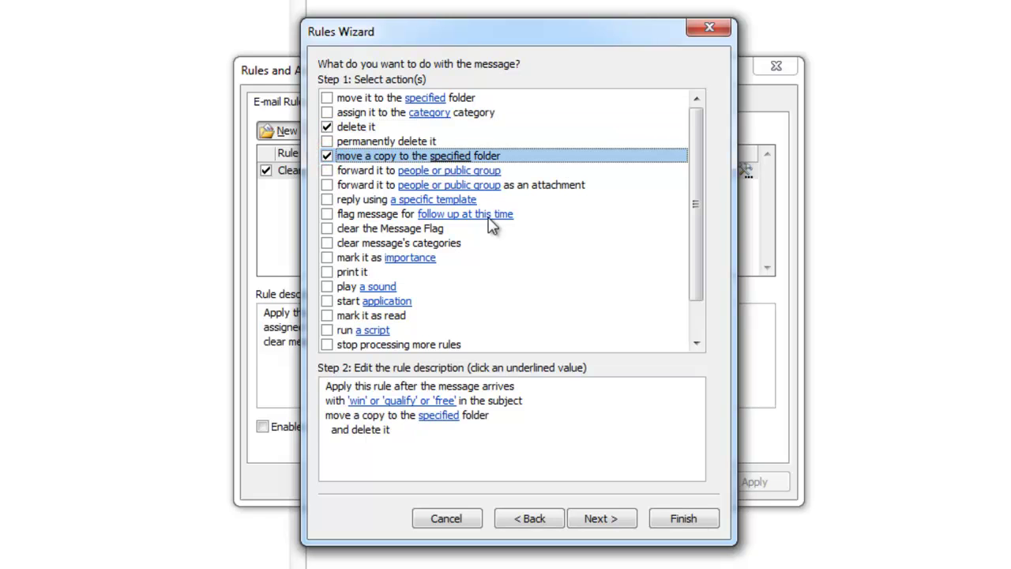
left_click(454, 415)
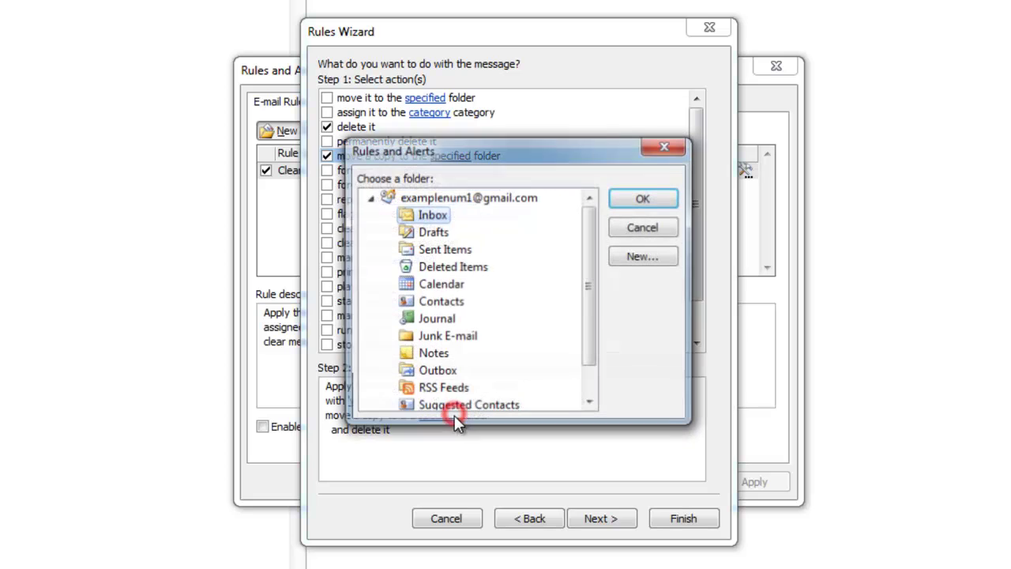
left_click(456, 338)
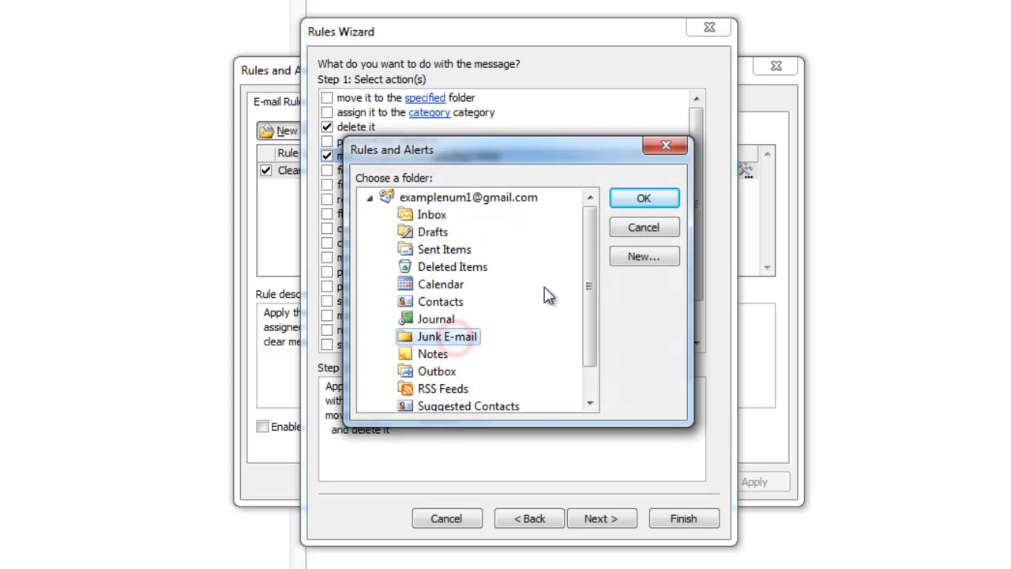
left_click(646, 198)
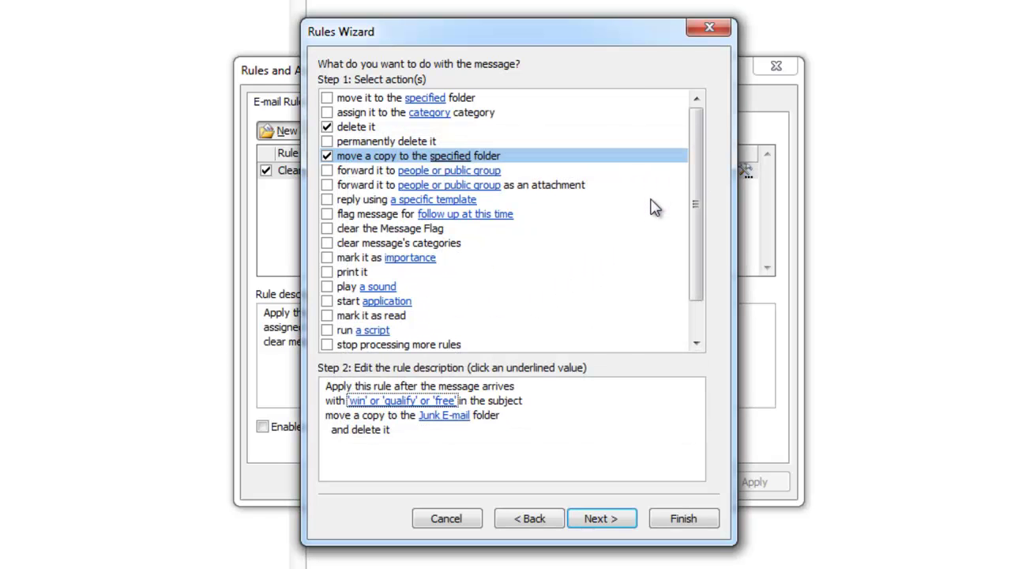
- Skip the exceptions page without adding any and reach the rule's final setup page
left_click(615, 522)
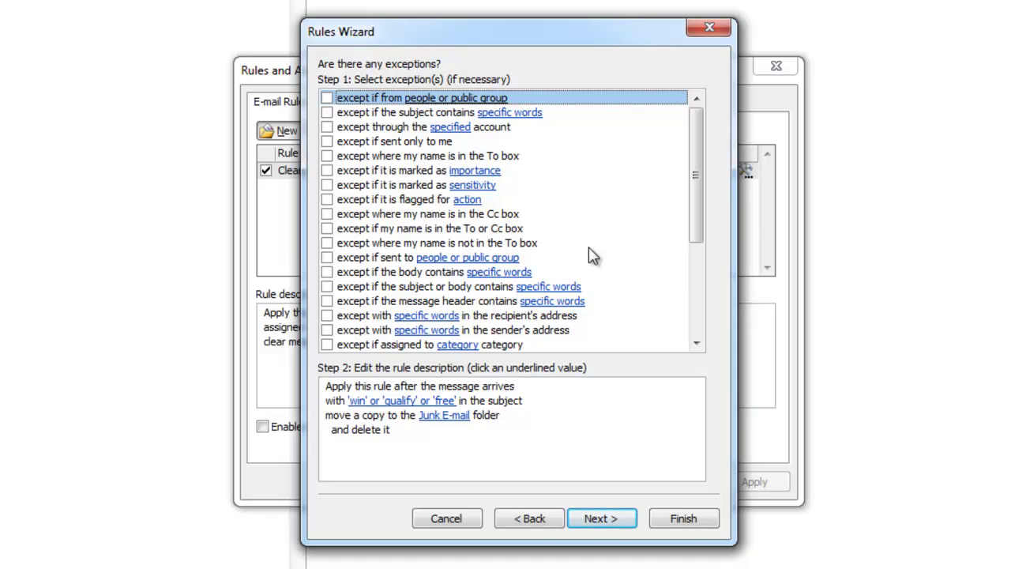
mouse_move(693, 197)
left_mouse_down()
mouse_move(709, 283)
mouse_move(701, 188)
left_mouse_up()
left_click(630, 518)
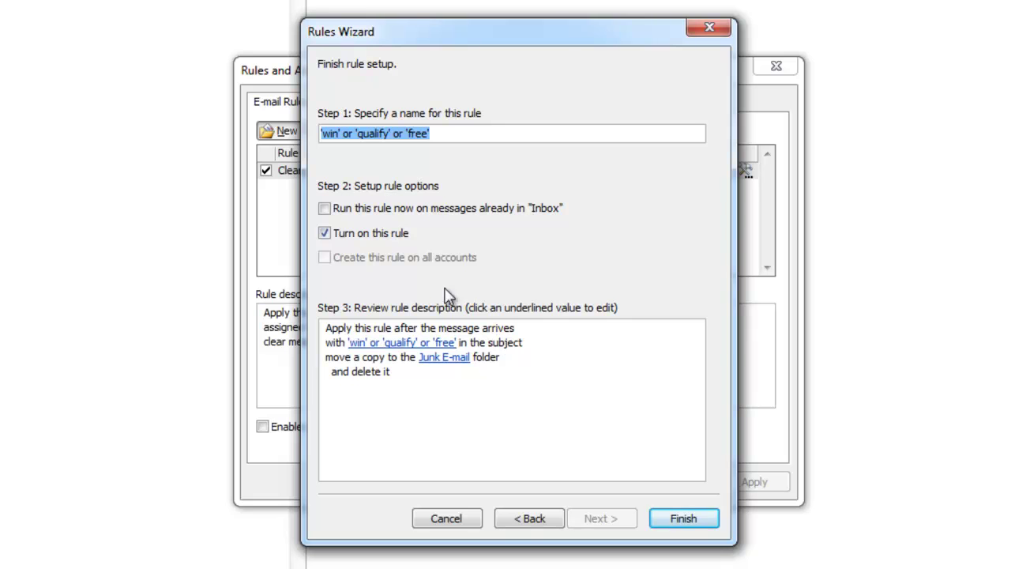
- Name the rule 'Anti Spam', run it on existing Inbox mail, then finish and apply
left_click(324, 209)
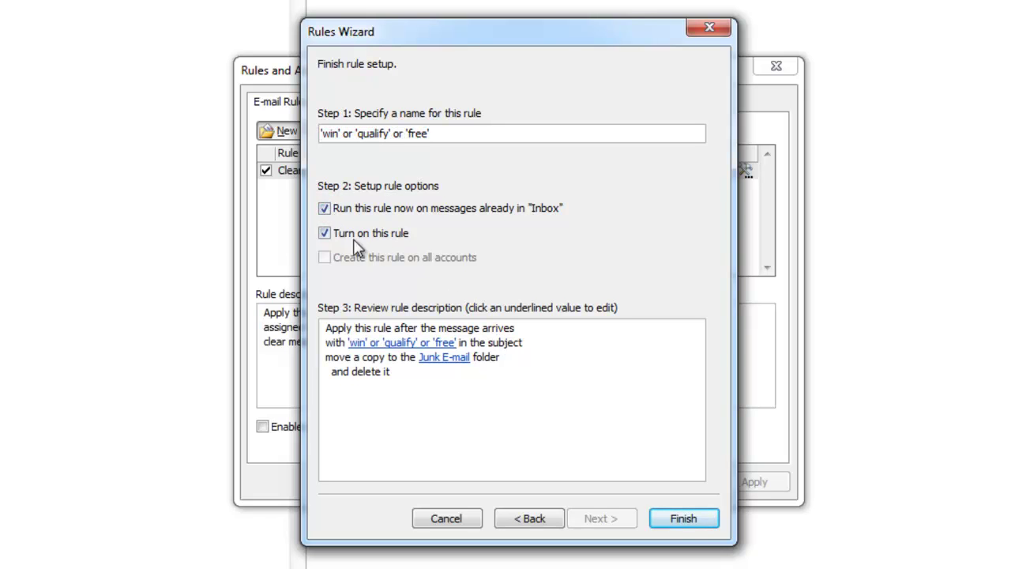
left_click(444, 357)
left_click_drag(439, 133, 320, 133)
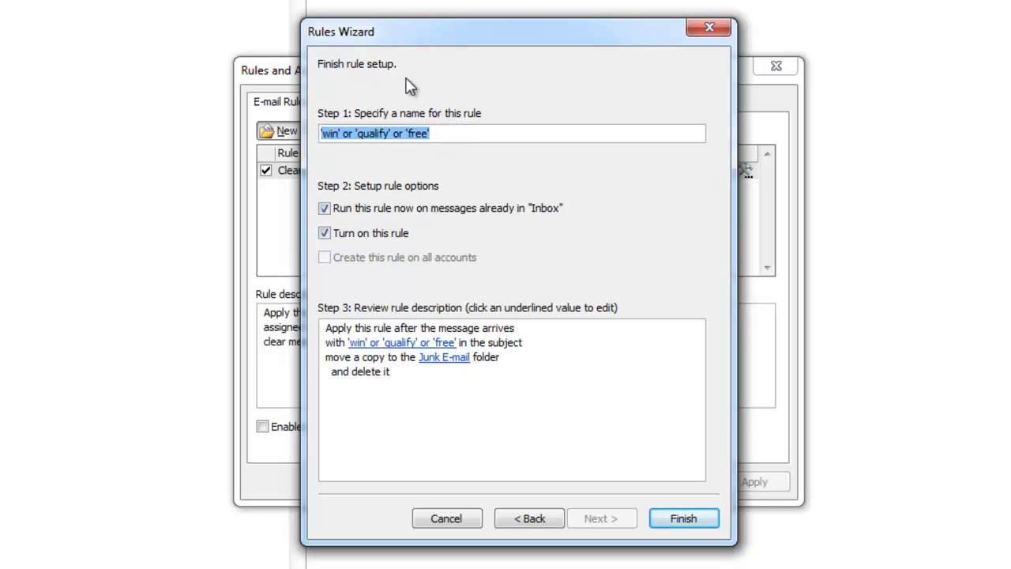
type("Anti Spam")
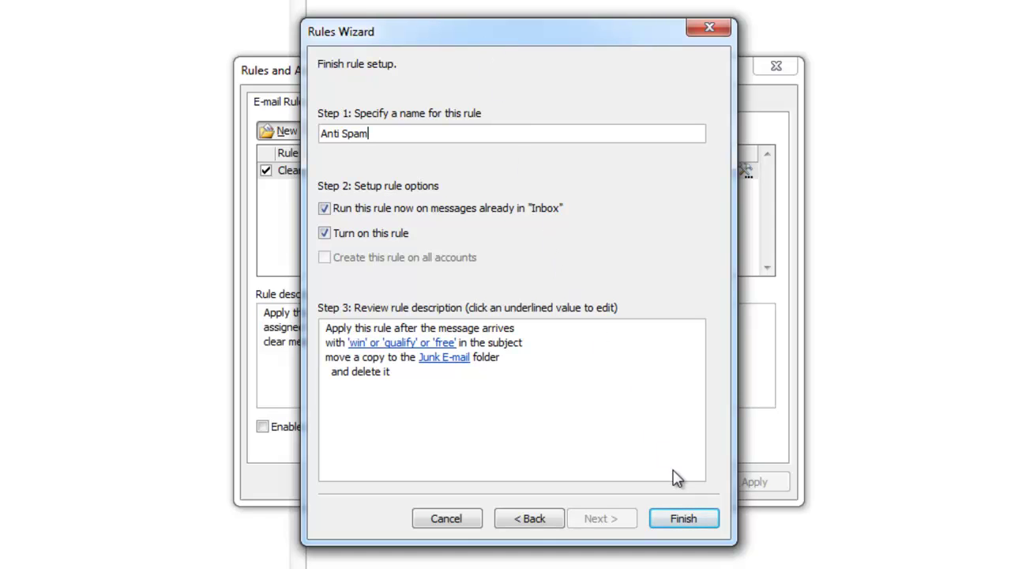
left_click(684, 518)
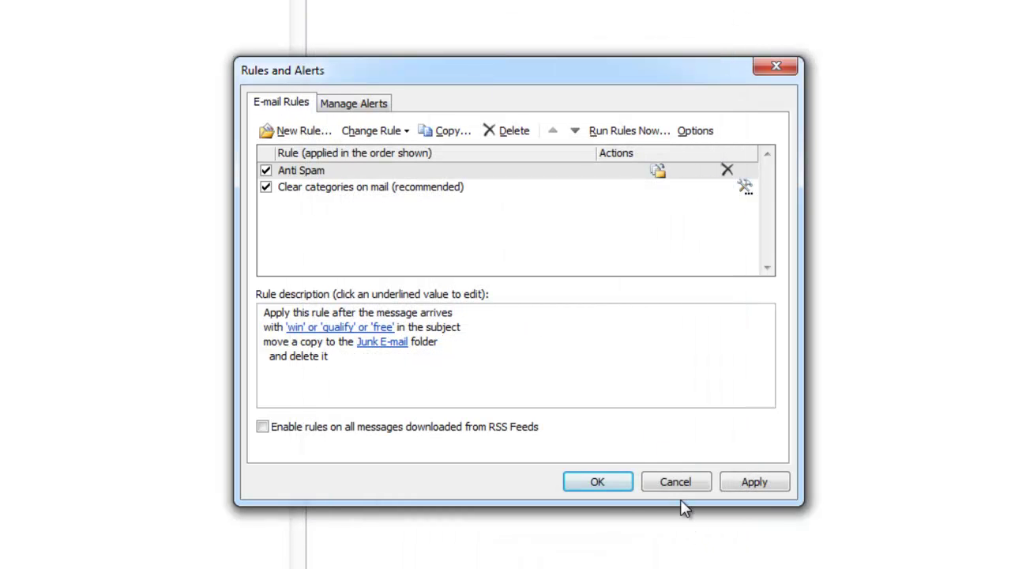
left_click(744, 483)
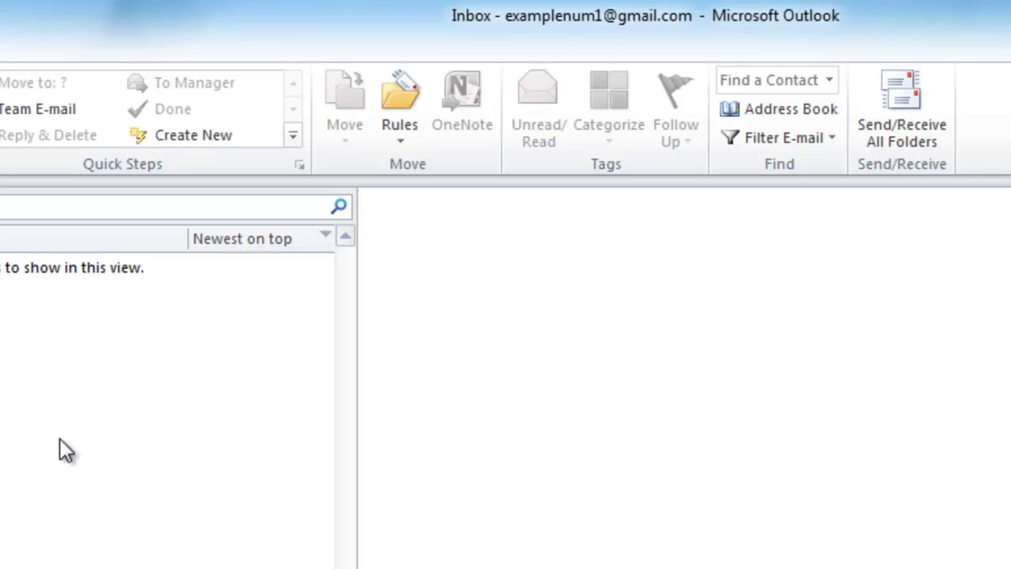
- Open the Anti Spam rule's settings for editing in Rules and Alerts
left_click(395, 117)
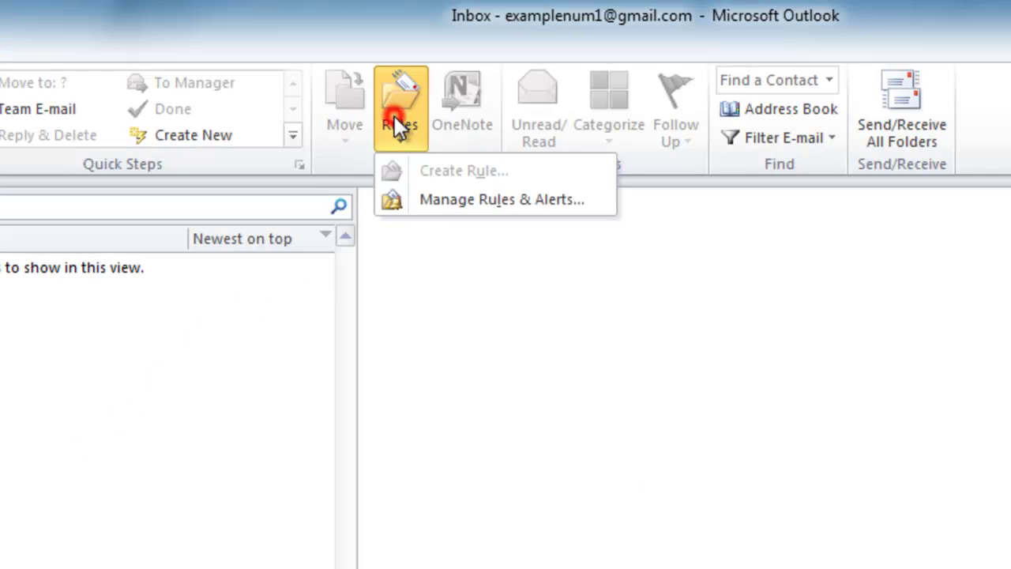
left_click(424, 199)
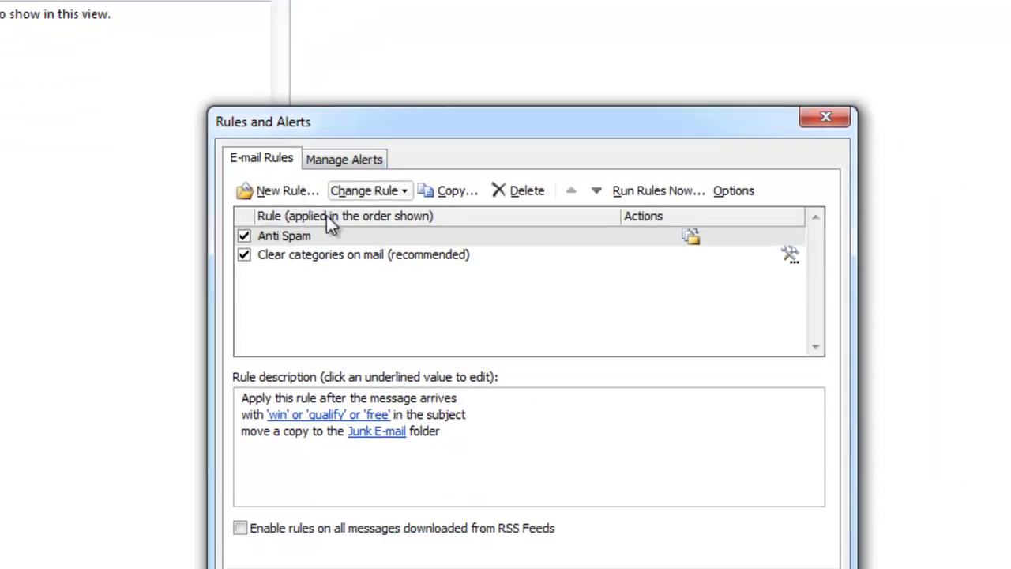
left_click(320, 235)
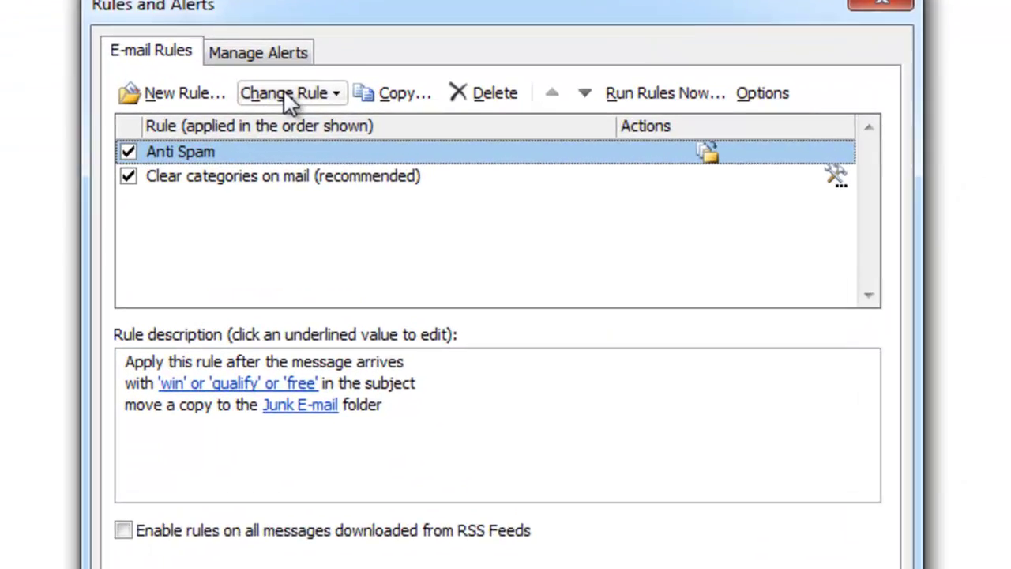
left_click(363, 191)
left_click(272, 121)
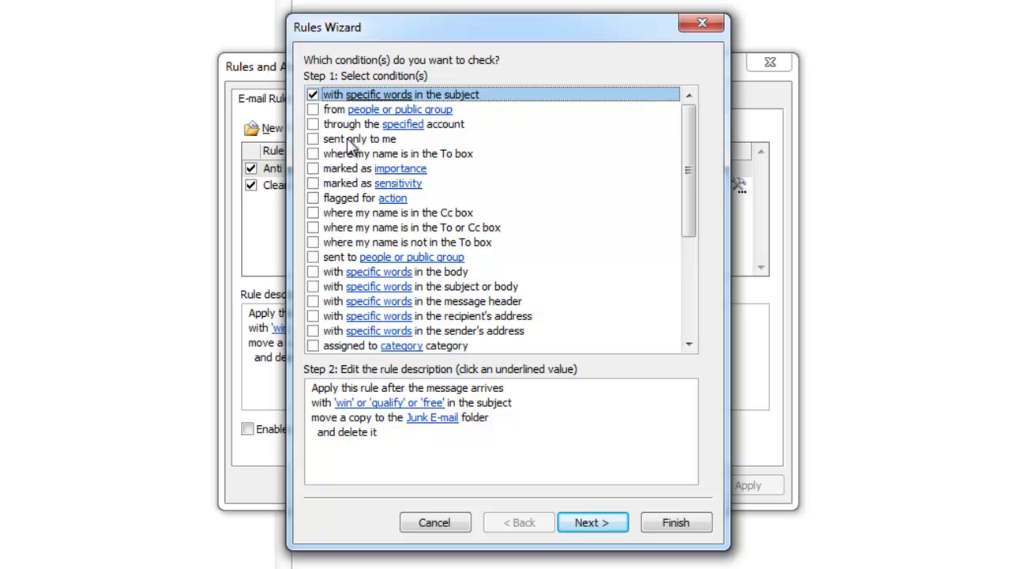
- Untick 'delete it' so the rule only copies matches to Junk E-mail, then save and apply
left_click(431, 418)
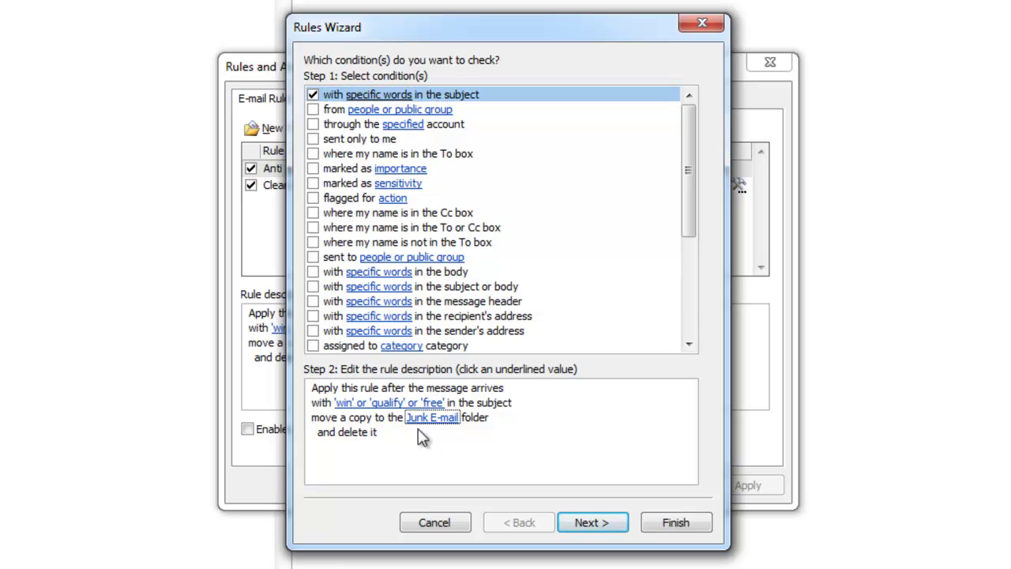
left_click(589, 522)
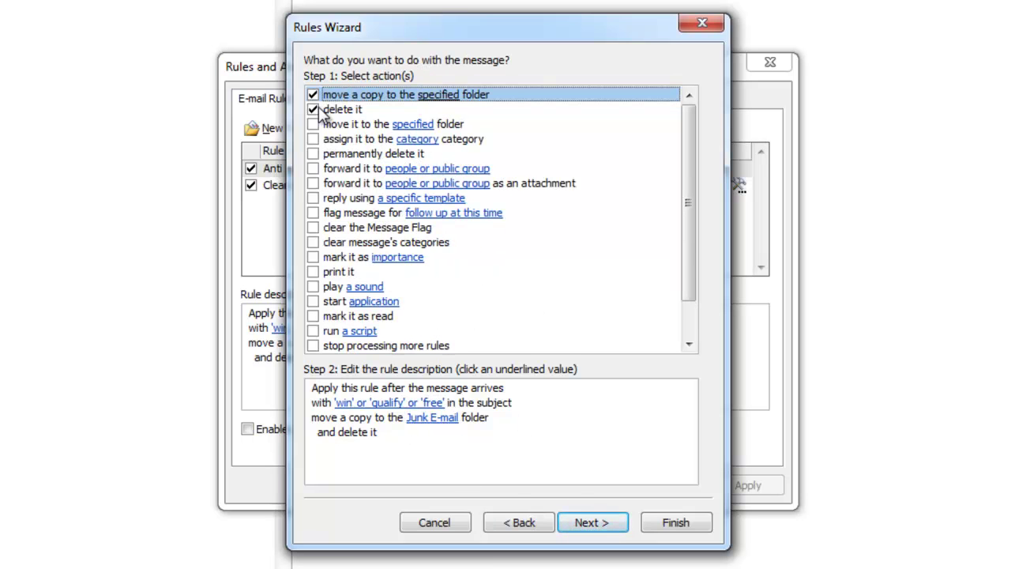
left_click(314, 110)
left_click(605, 523)
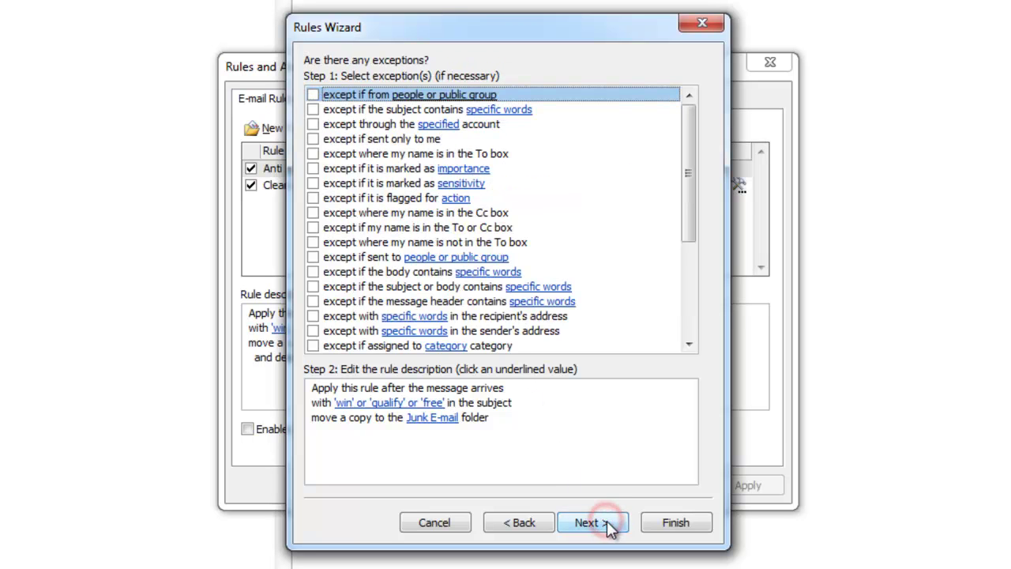
left_click(608, 525)
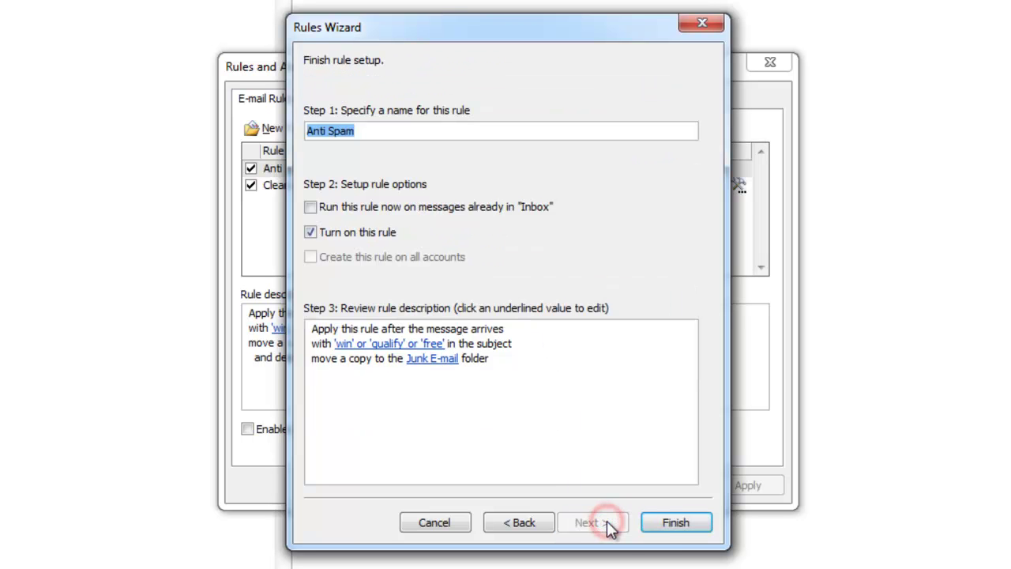
left_click(670, 523)
left_click(766, 483)
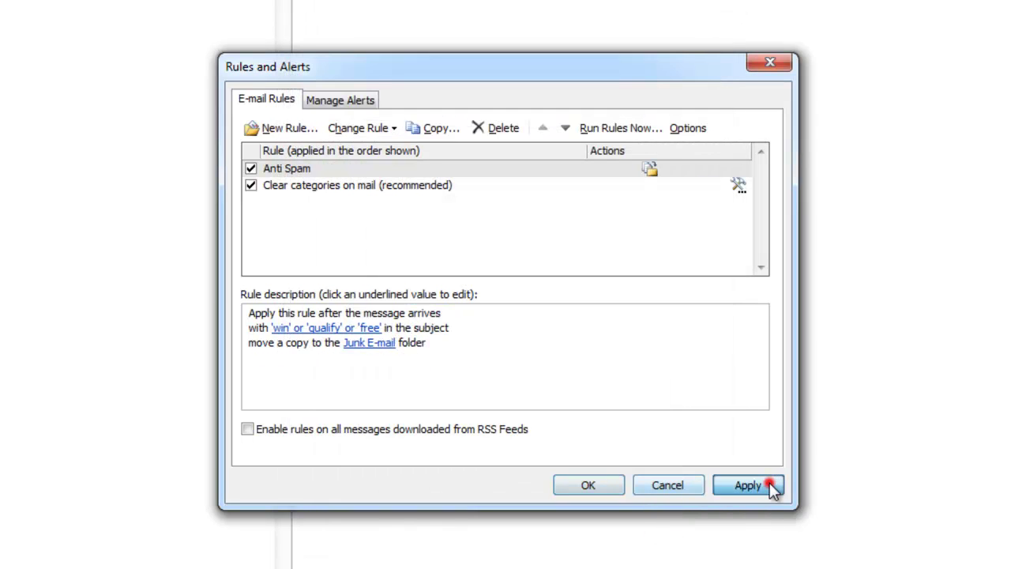
left_click(612, 485)
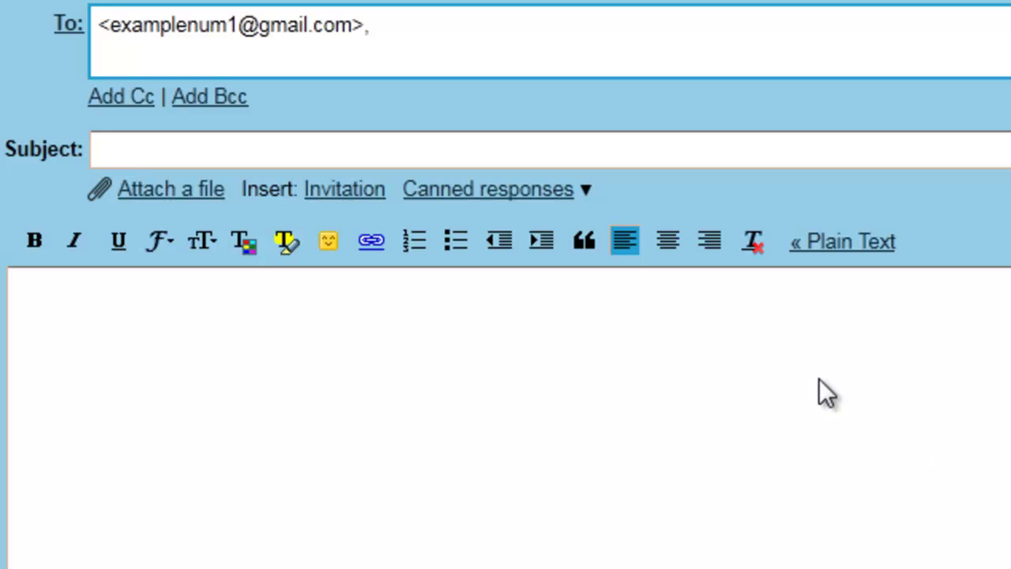
- Enter subject 'You win this free trip to Australia!' and body 'Click here to redeem your prize. This is not a joke!'
left_click(347, 154)
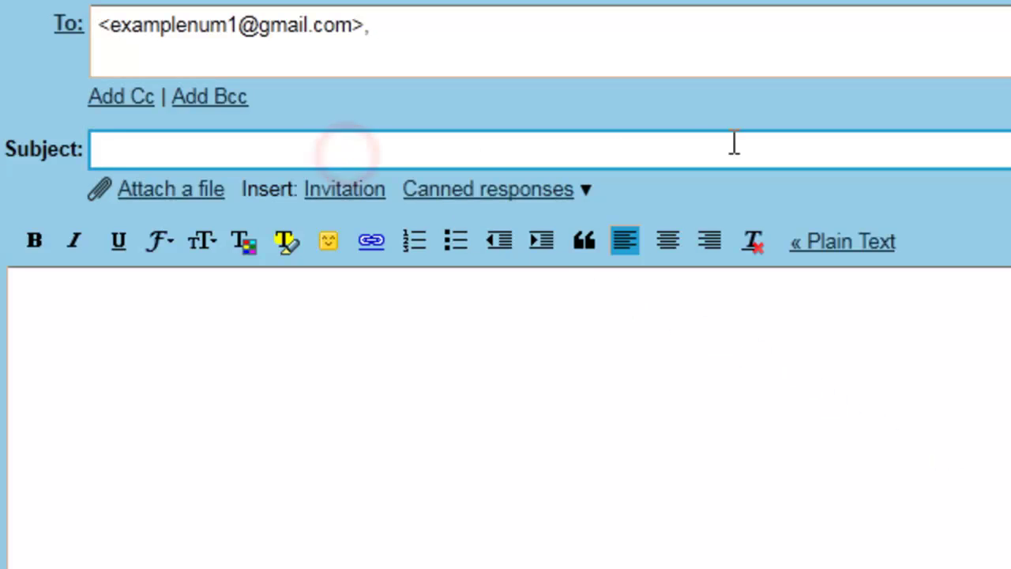
type("You")
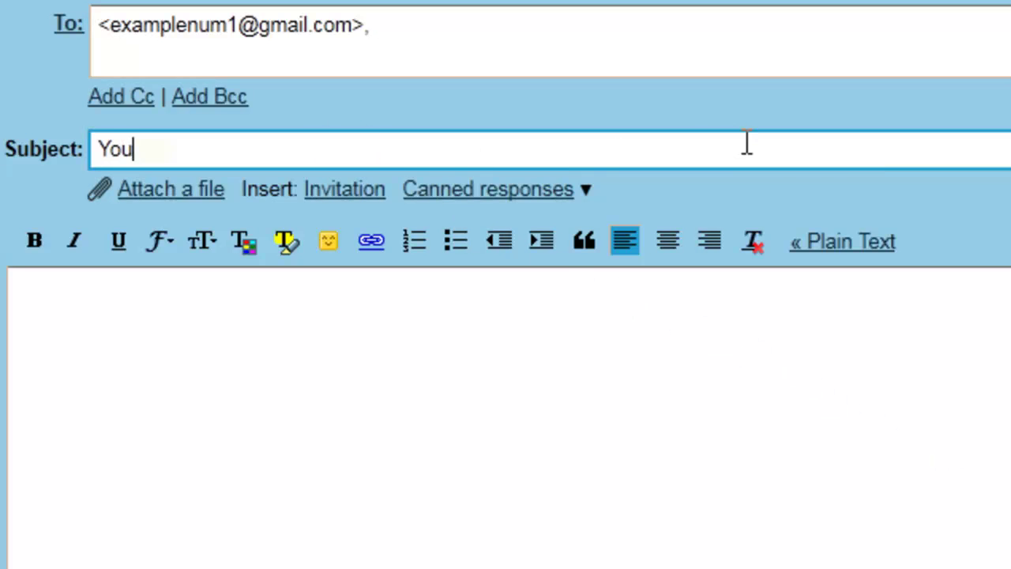
type(" win this free tr")
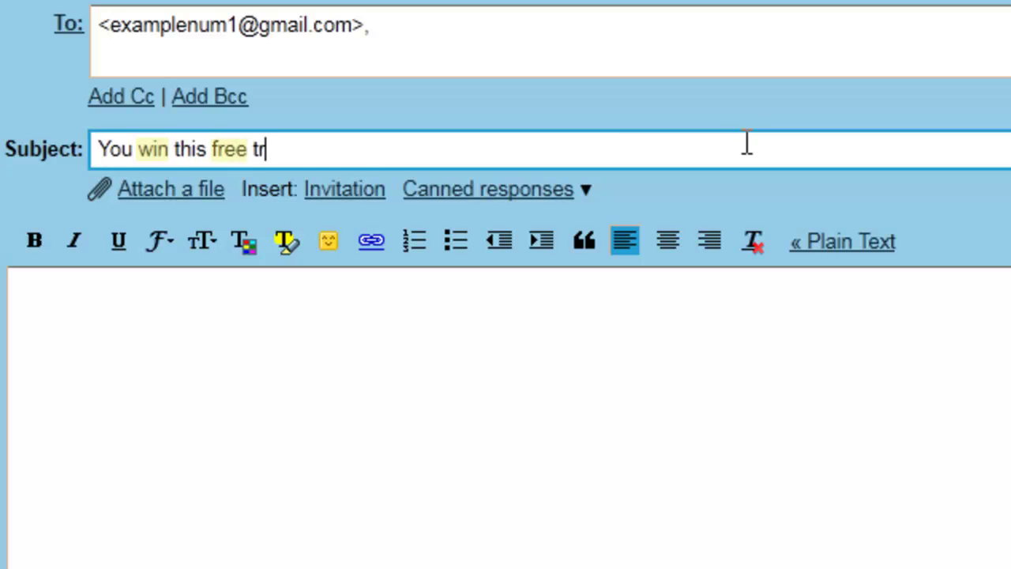
type("ip to Australia!")
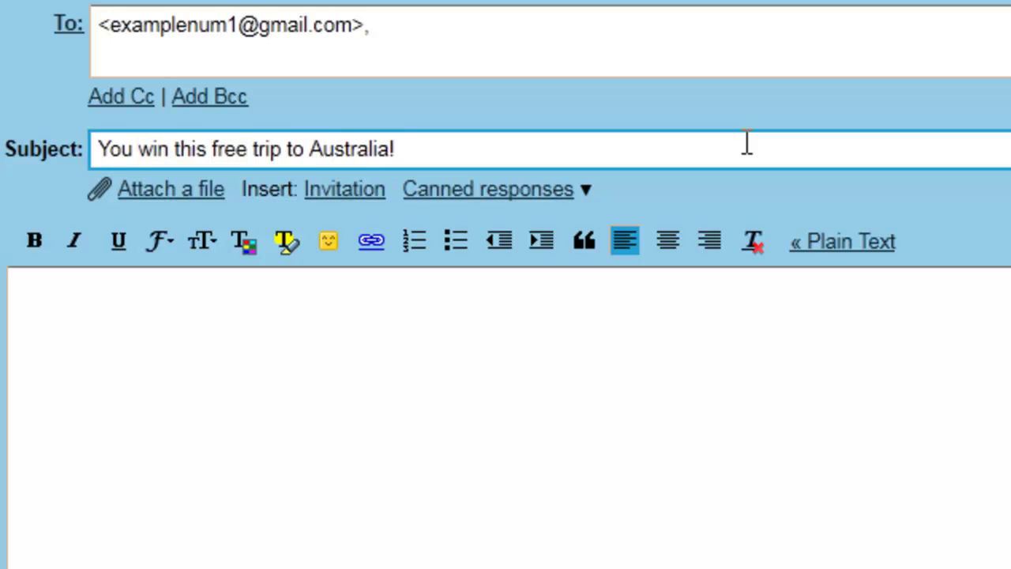
left_click(678, 335)
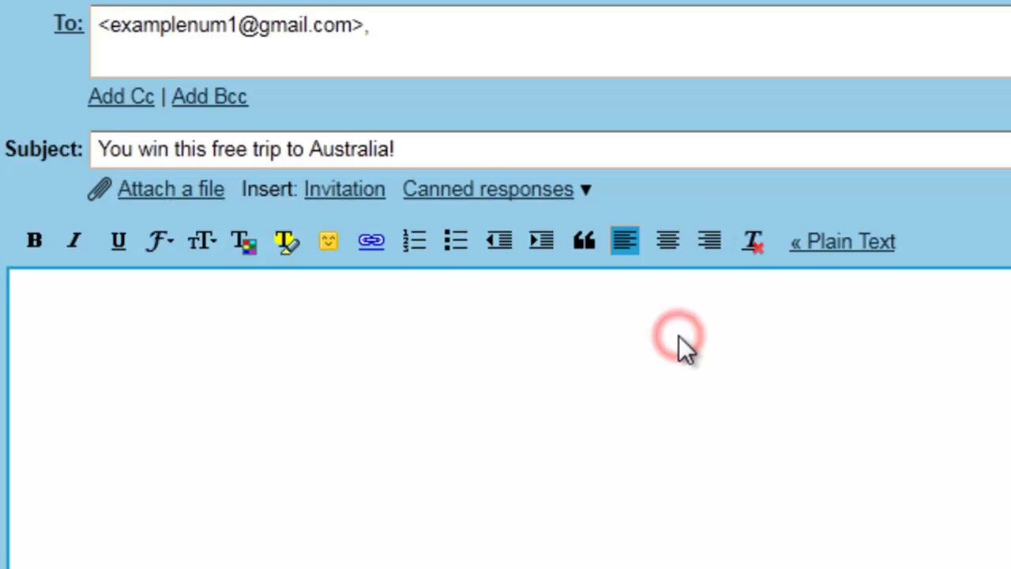
type("Click")
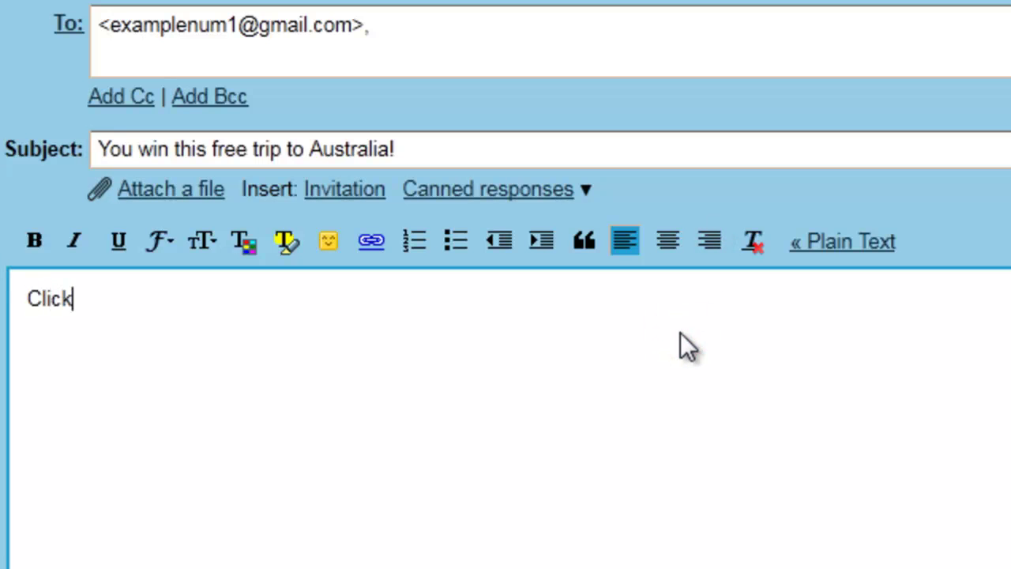
type(" here to redeem your prize. This is not a joke!")
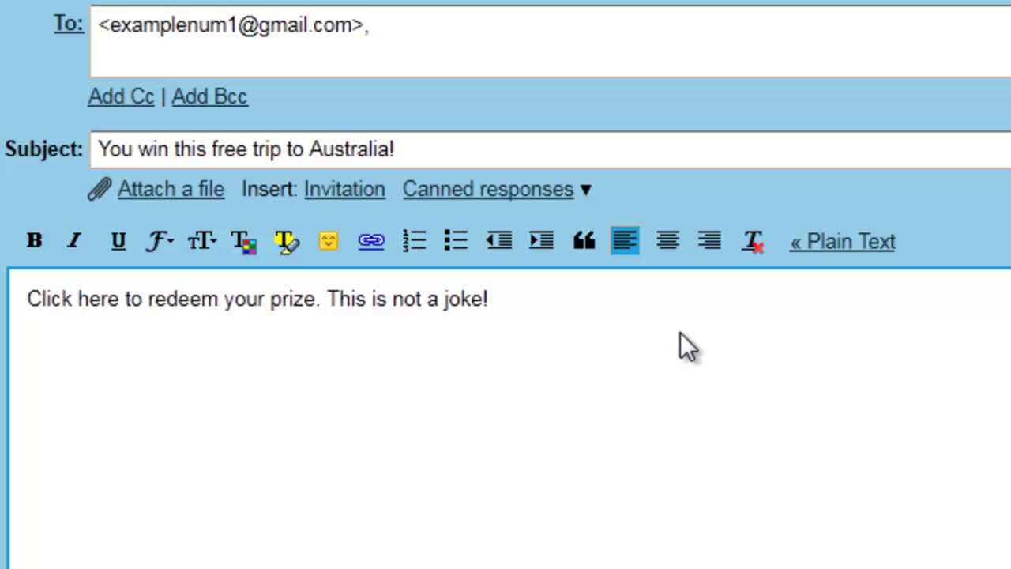